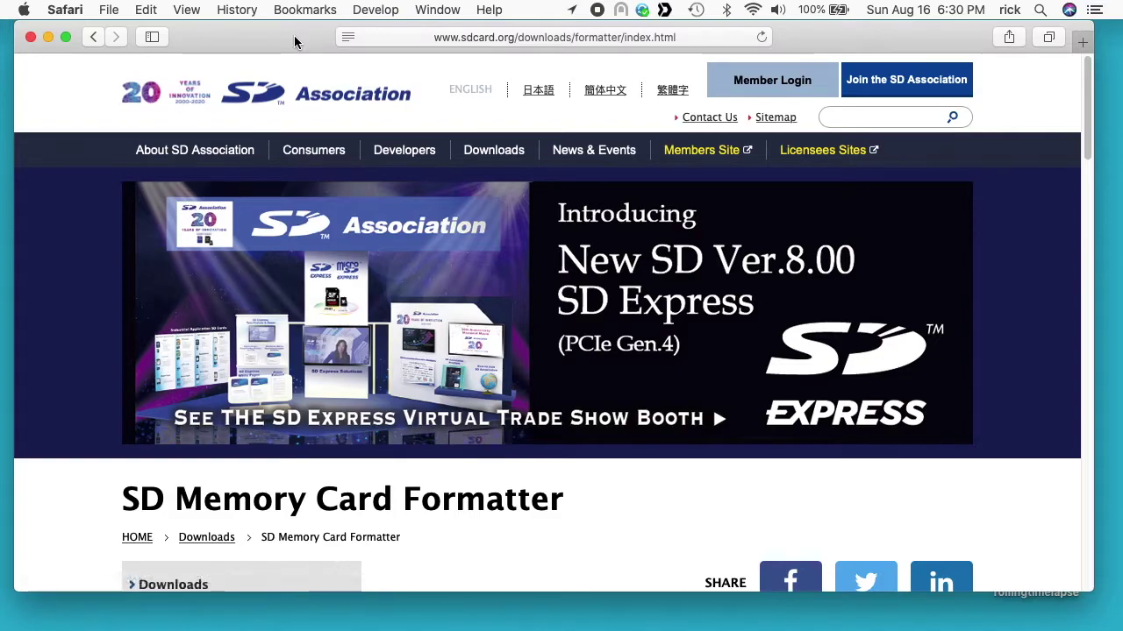
# Scroll Safari's page down to the SD Card Formatter download buttons.
pyautogui.moveTo(881, 36); pyautogui.dragTo(636, 71)
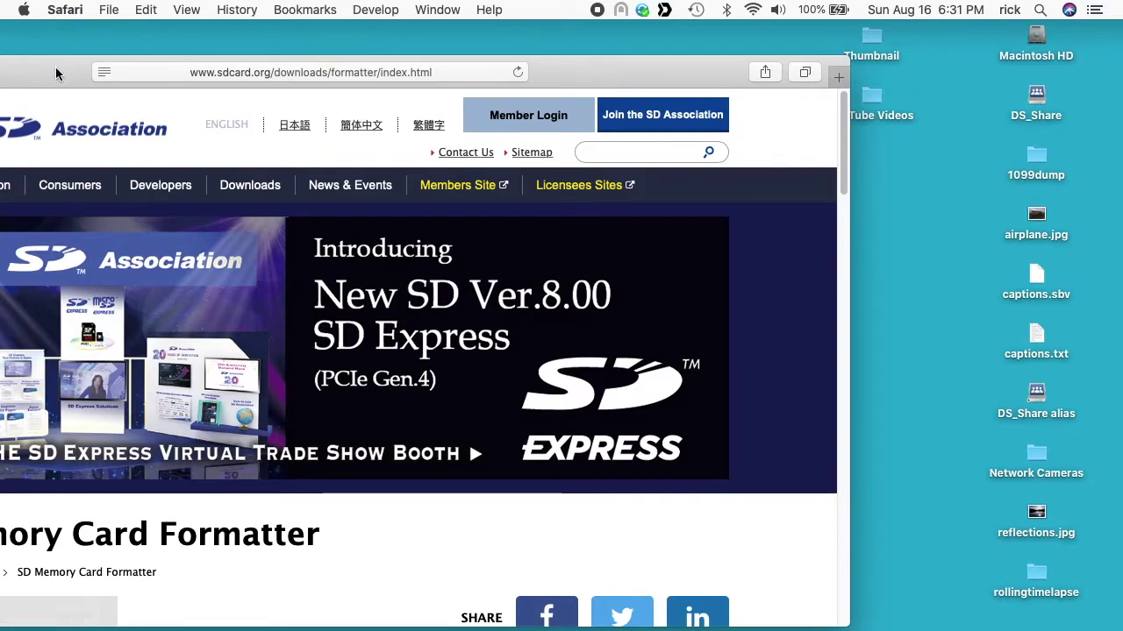
pyautogui.moveTo(58, 64)
pyautogui.mouseDown()
pyautogui.moveTo(285, 29)
pyautogui.moveTo(296, 38)
pyautogui.mouseUp()
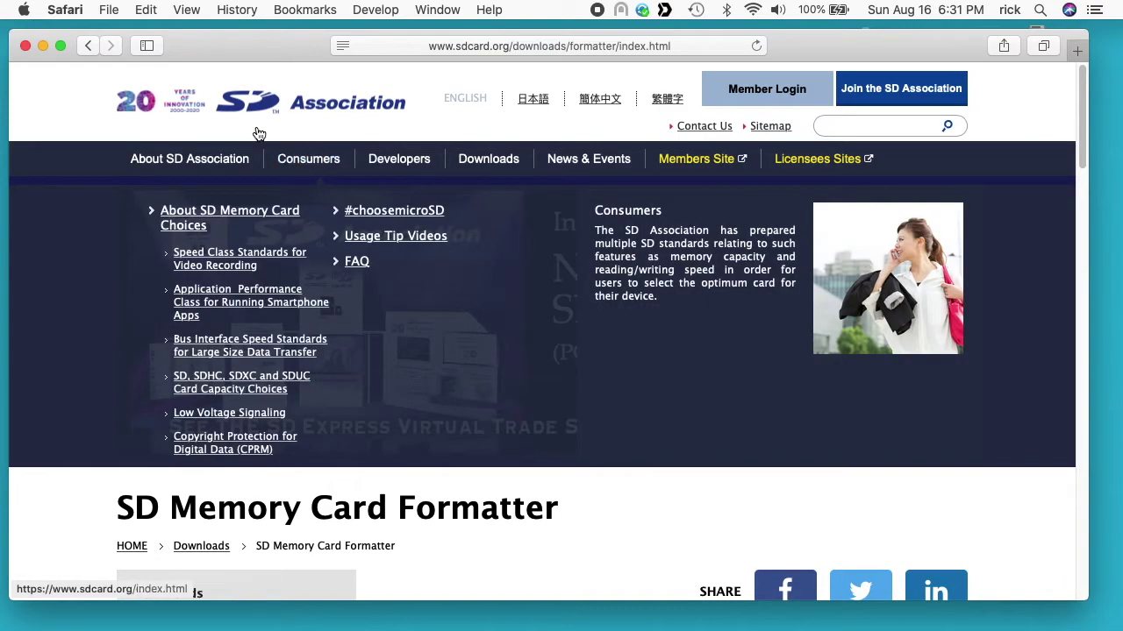
pyautogui.moveTo(250, 185)
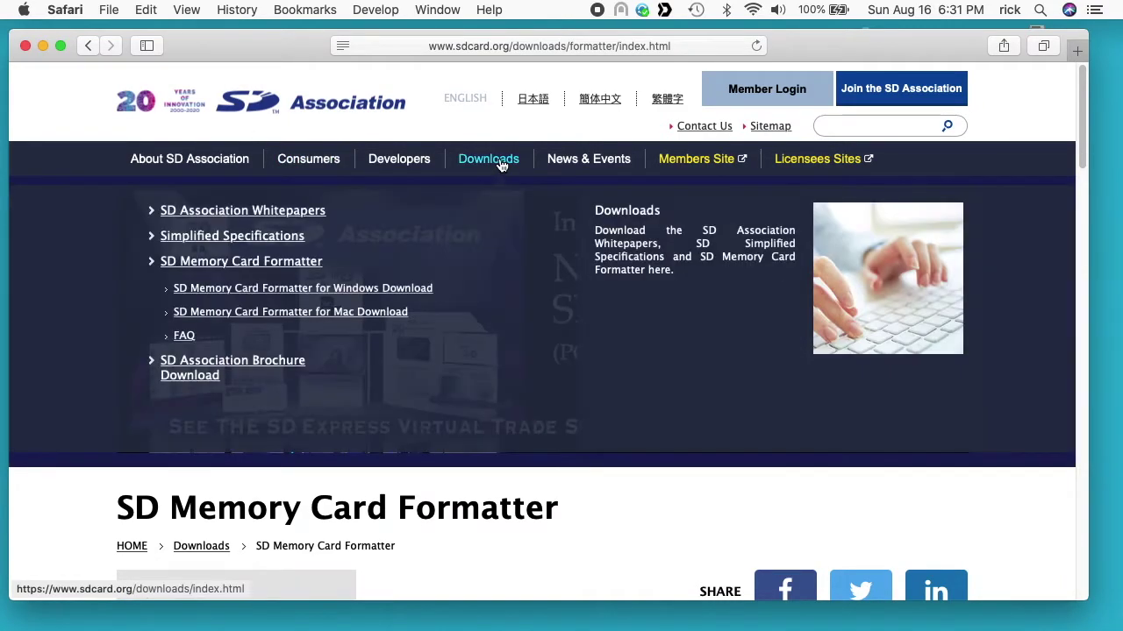
pyautogui.scroll(-1, 546, 481)
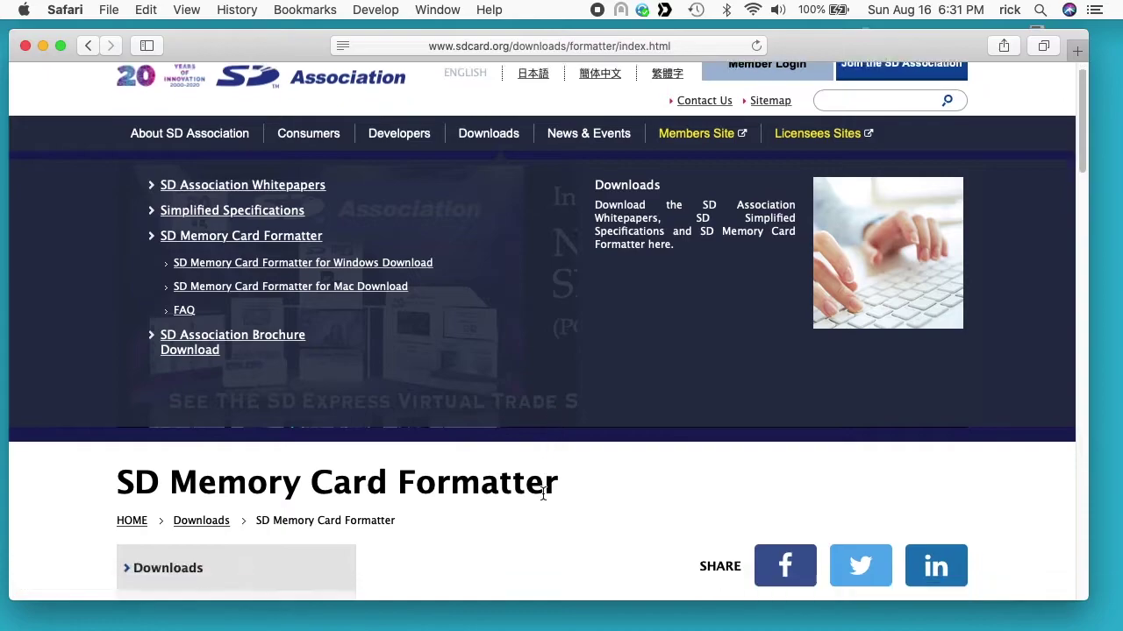
pyautogui.scroll(-5, 544, 486)
pyautogui.scroll(-8, 542, 494)
pyautogui.scroll(-3, 542, 494)
pyautogui.scroll(-6, 542, 494)
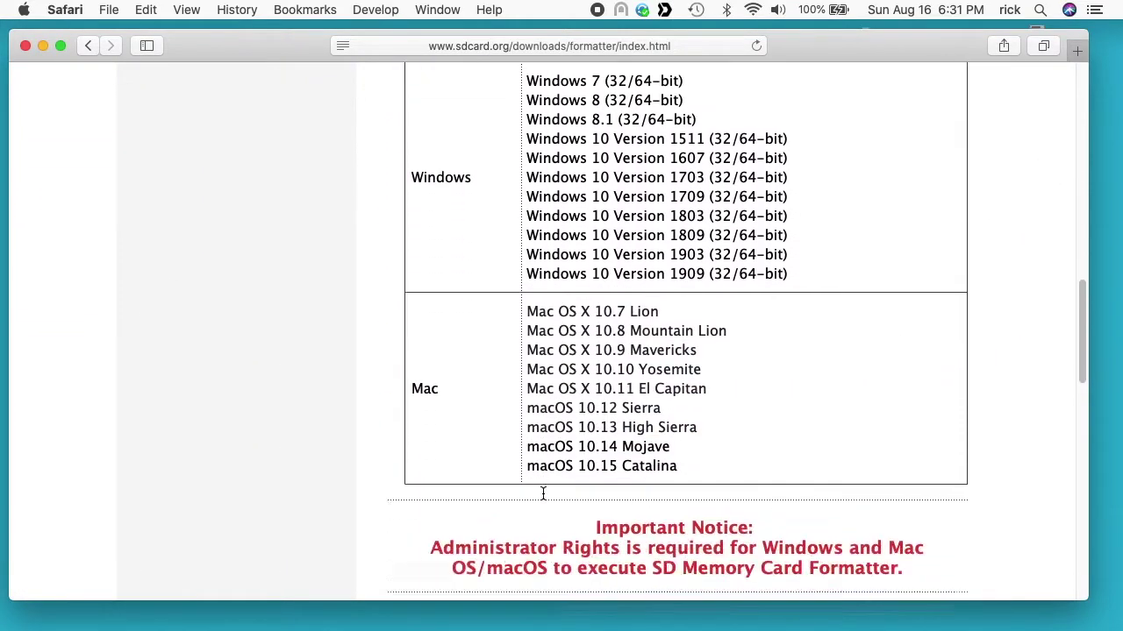
pyautogui.scroll(-6, 540, 489)
pyautogui.scroll(-3, 552, 492)
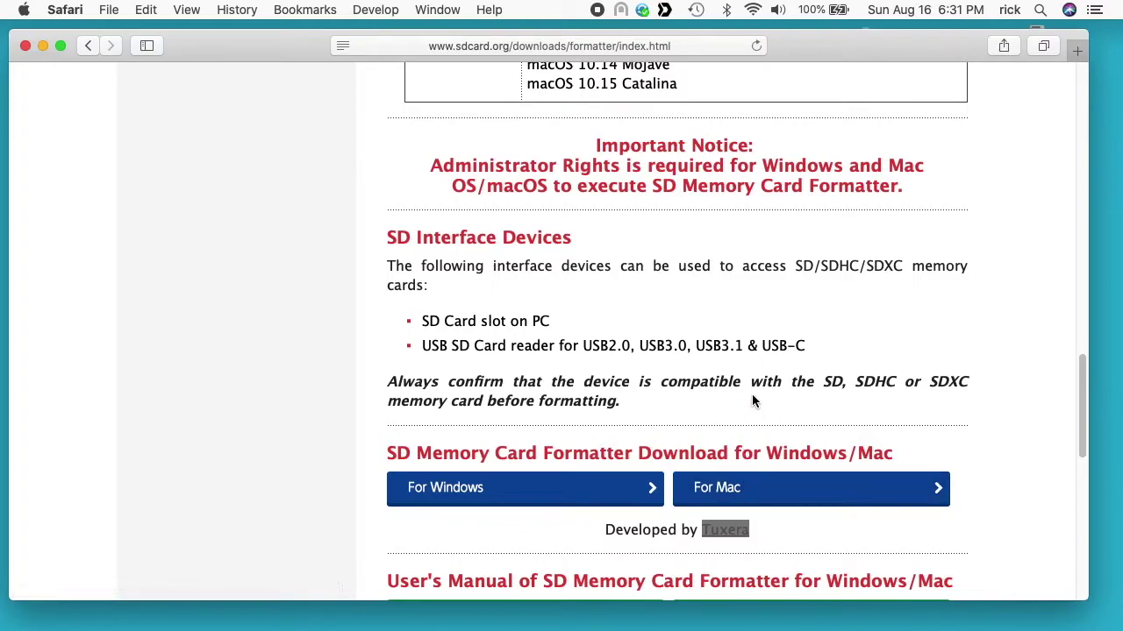
# Launch SD Card Formatter through a Spotlight search for 'sd'.
pyautogui.press('super+space')
pyautogui.write('sd')
pyautogui.press('Return')
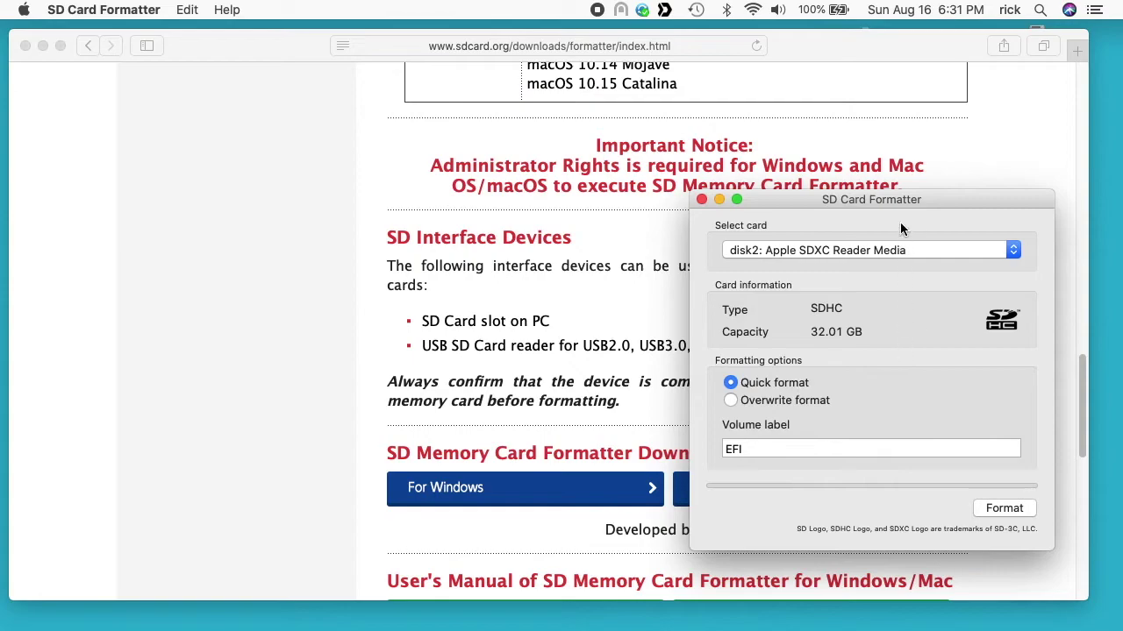
# Keep disk2: Apple SDXC Reader Media as the card and select the EFI label for replacement.
pyautogui.moveTo(908, 209); pyautogui.dragTo(406, 103)
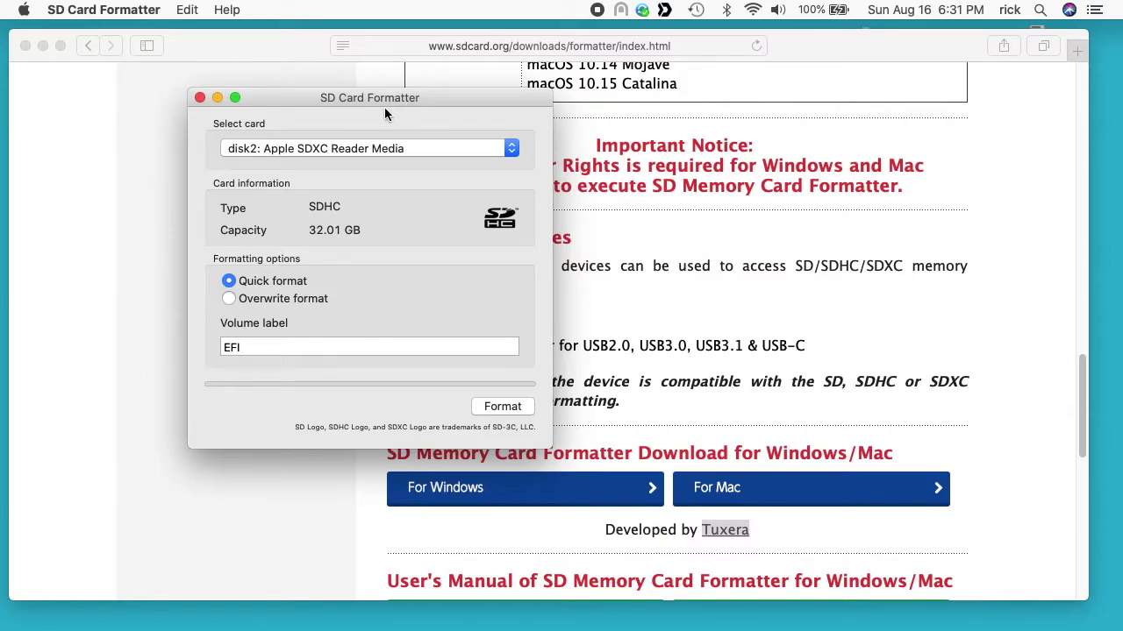
pyautogui.click(371, 151)
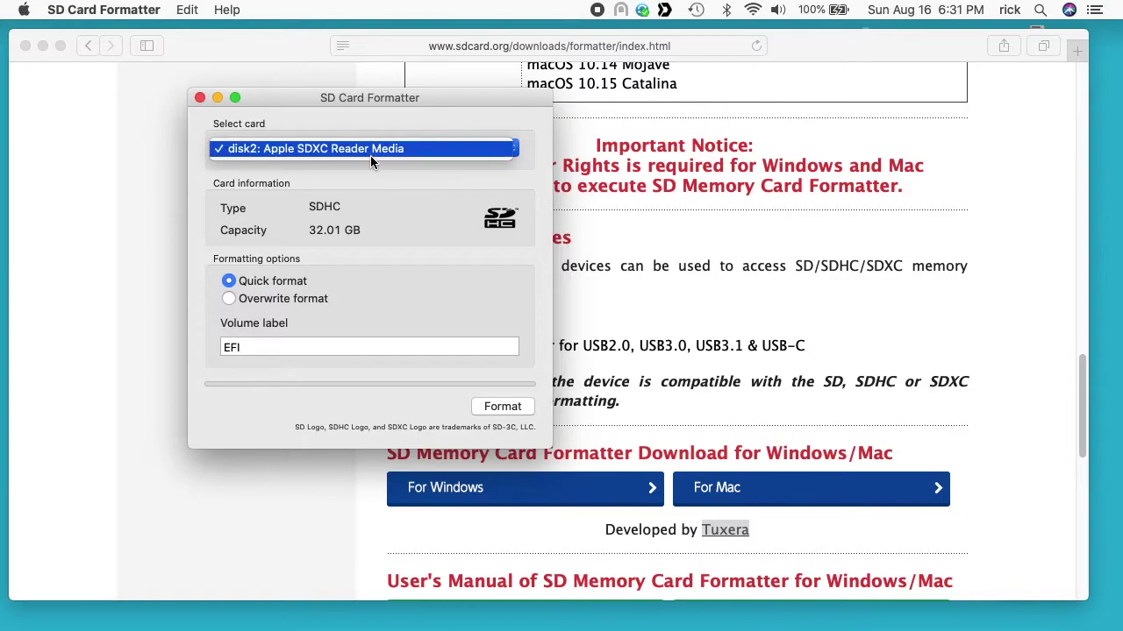
pyautogui.click(370, 156)
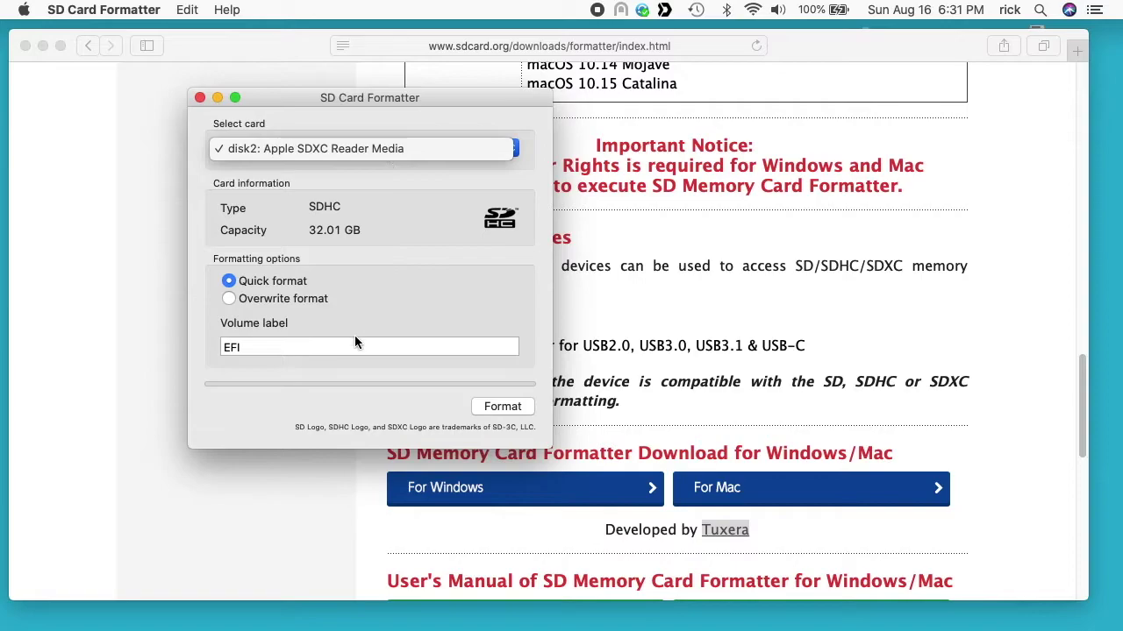
pyautogui.click(365, 296)
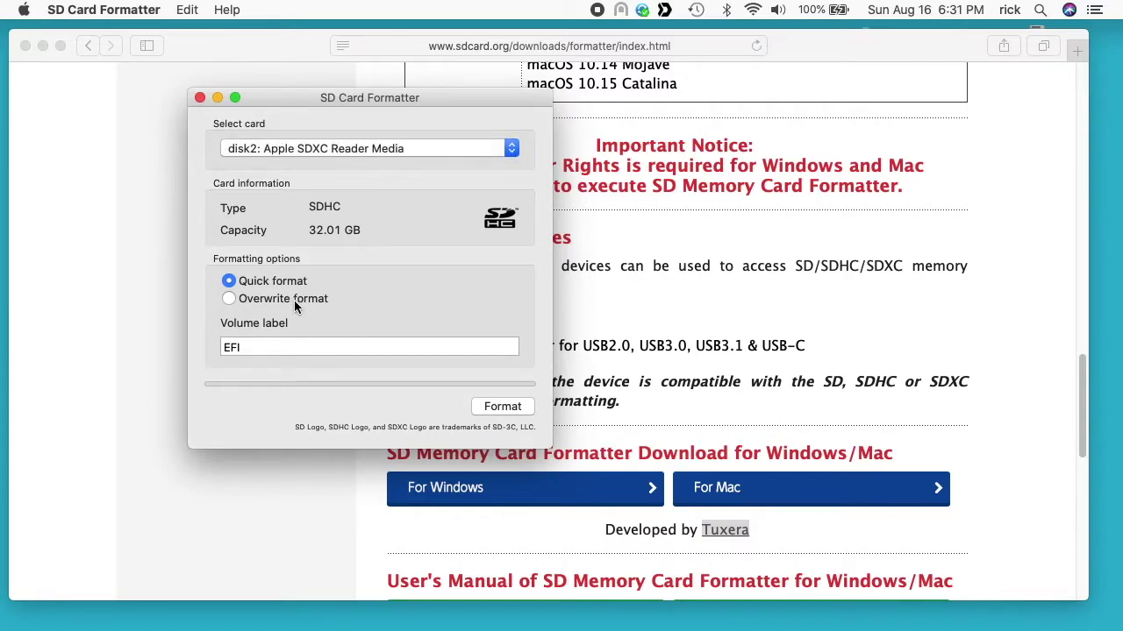
pyautogui.doubleClick(281, 349)
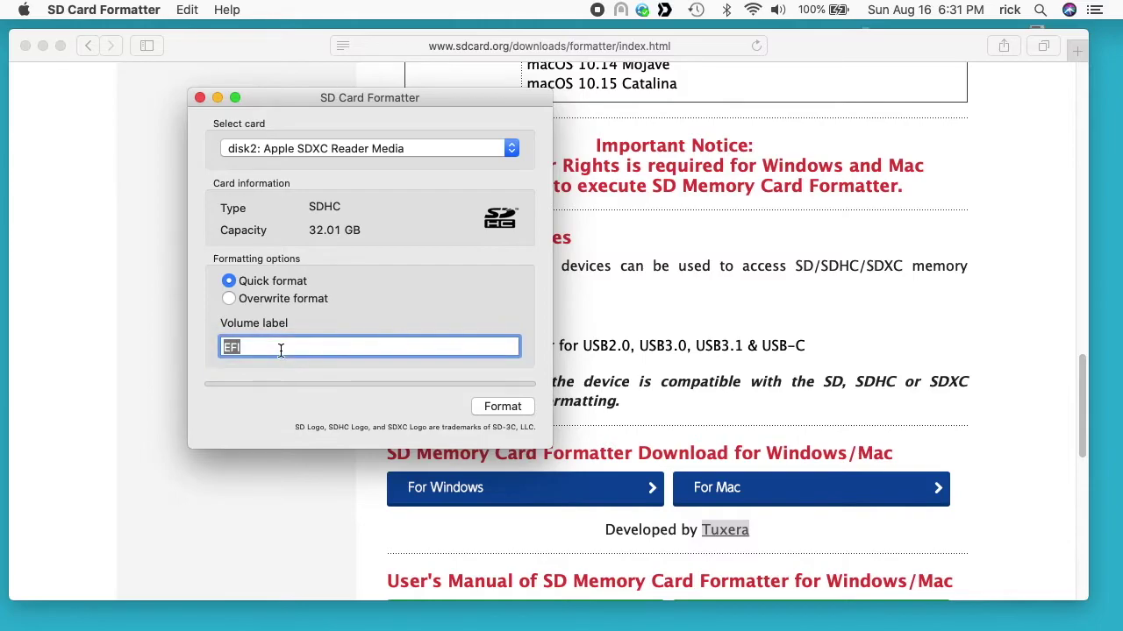
# Label the card PI, format it with admin authorisation, then close the formatter.
pyautogui.write('PI')
pyautogui.click(492, 407)
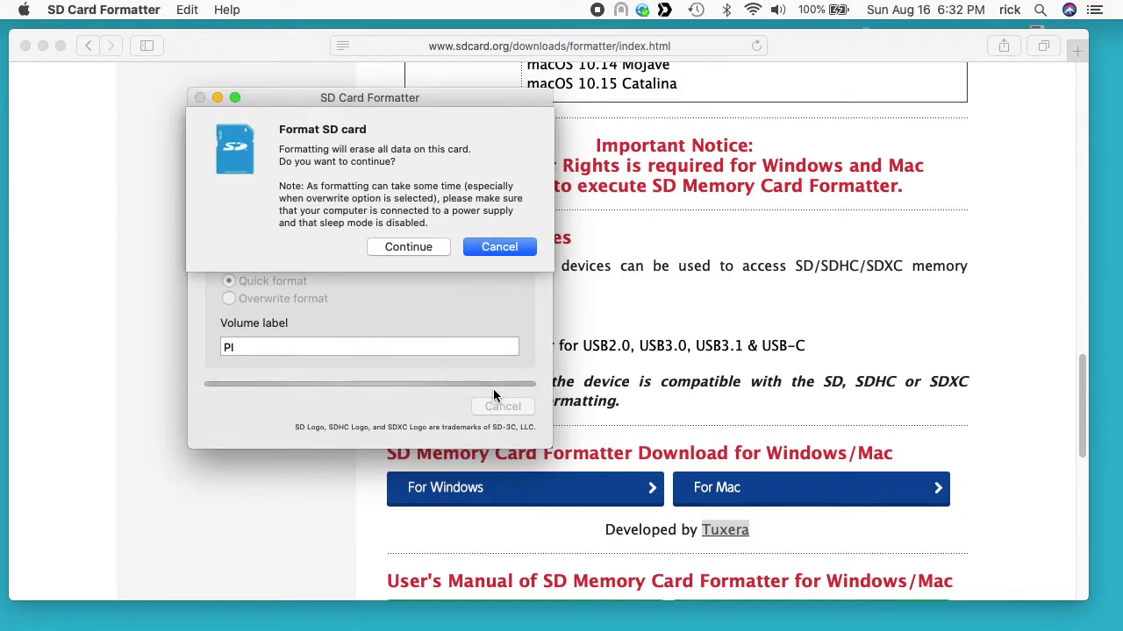
pyautogui.click(418, 247)
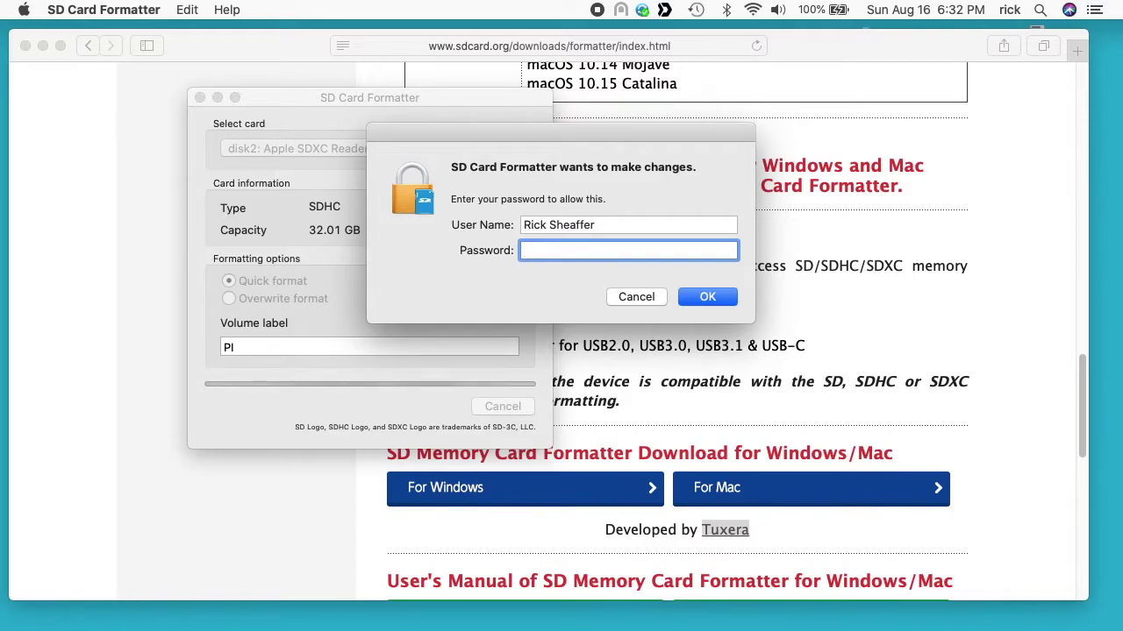
pyautogui.write('********')
pyautogui.press('Return')
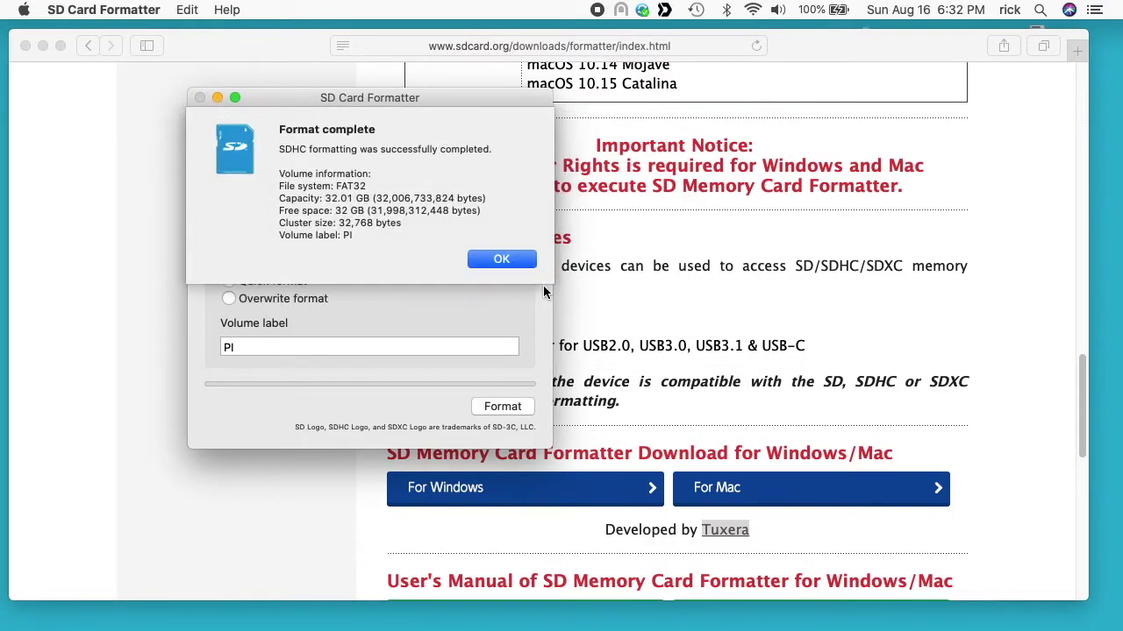
pyautogui.click(500, 261)
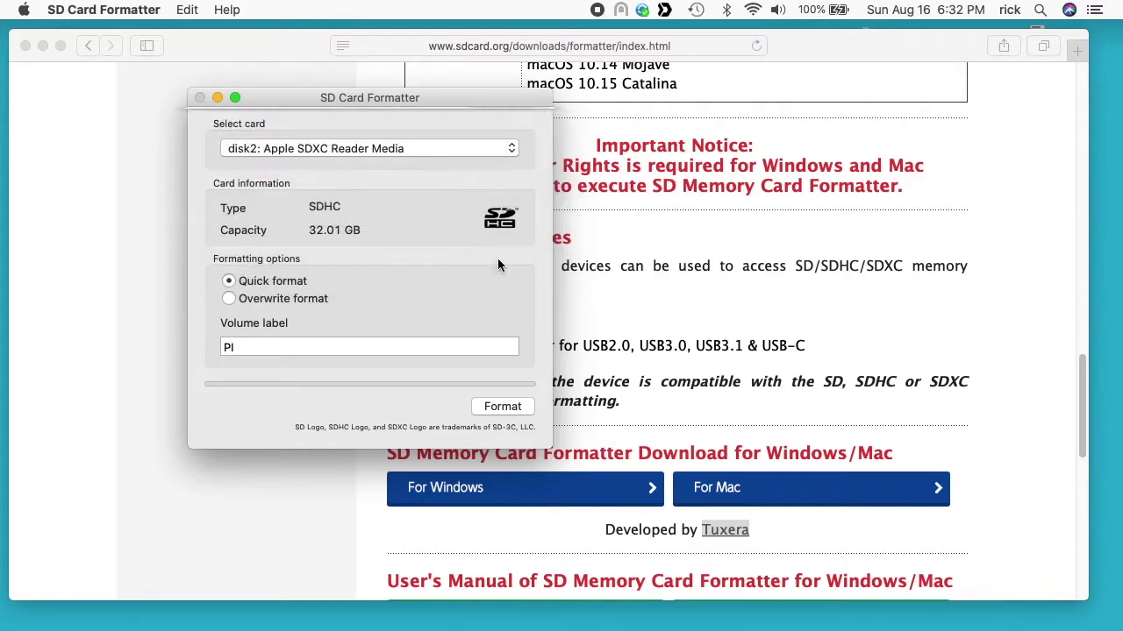
pyautogui.click(199, 97)
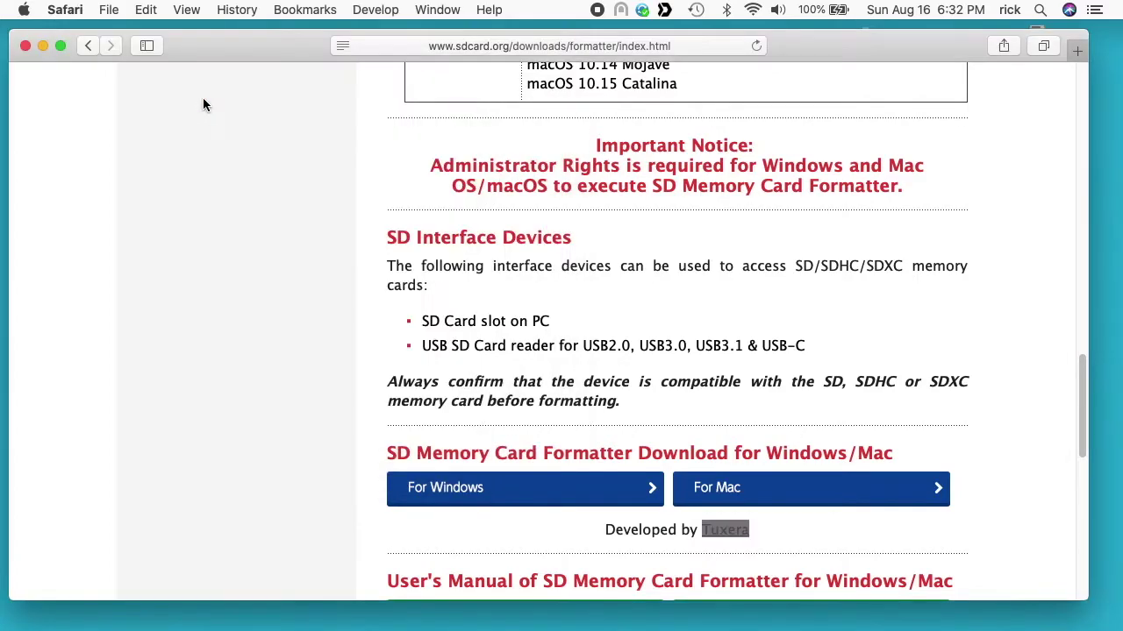
# Minimize Safari and launch Raspberry Pi Imager from a Spotlight search for 'rasp'.
pyautogui.click(43, 46)
pyautogui.press('super+space')
pyautogui.write('r')
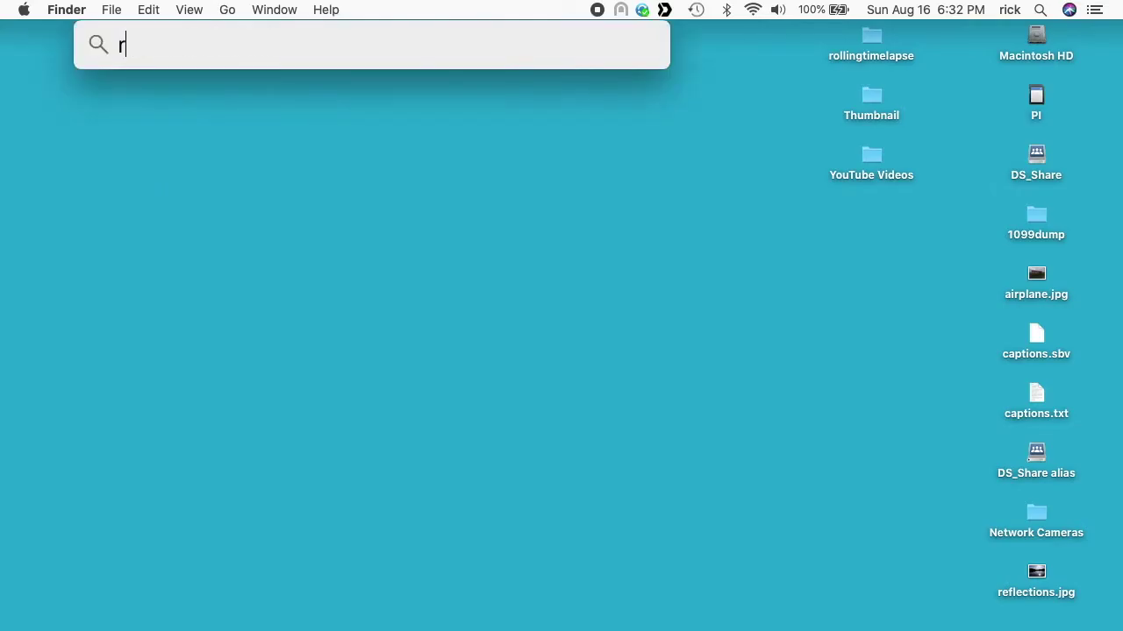
pyautogui.write('asp')
pyautogui.press('Return')
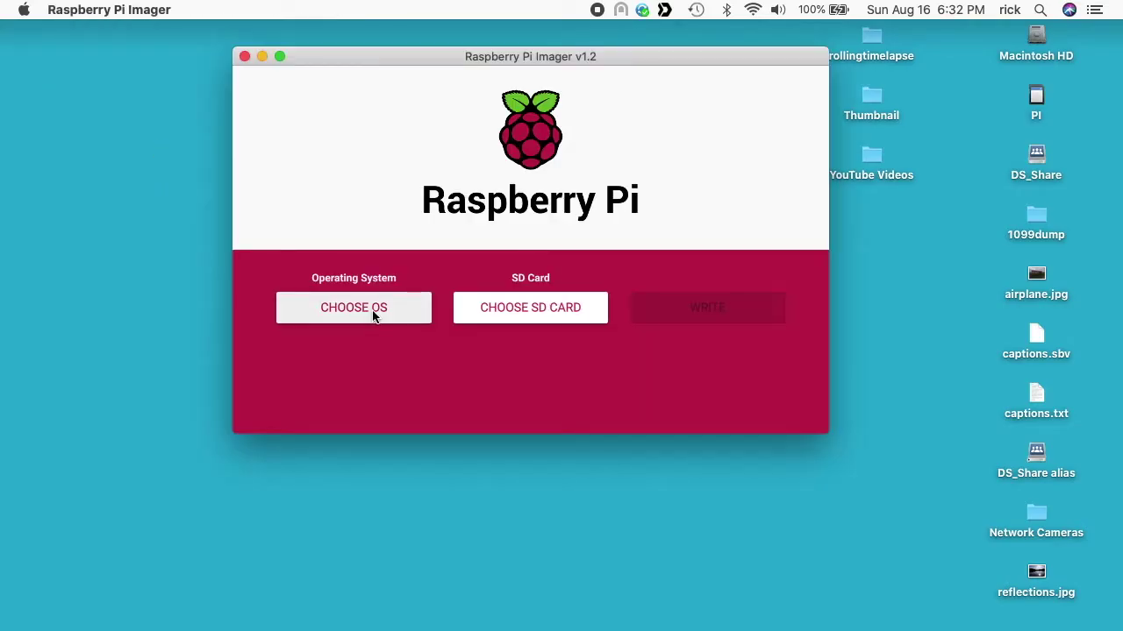
# Choose the custom image 2020-05-27-raspios-buster-lite-armhf.zip as the OS, then list the SD cards.
pyautogui.click(374, 313)
pyautogui.scroll(-5, 485, 392)
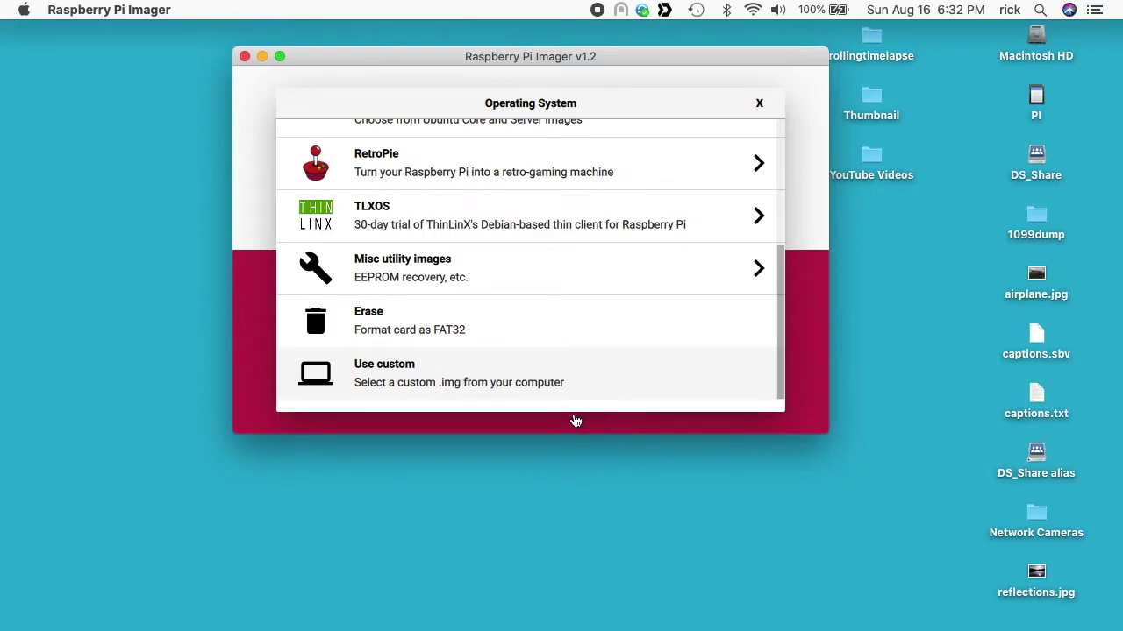
pyautogui.click(561, 390)
pyautogui.click(527, 228)
pyautogui.click(886, 452)
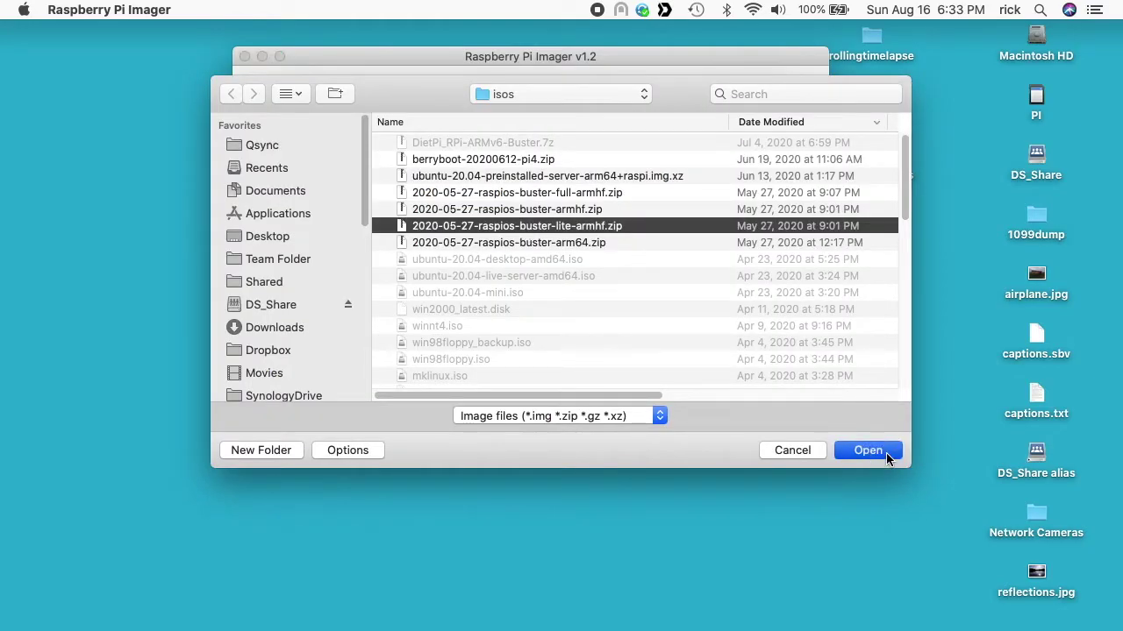
pyautogui.click(627, 311)
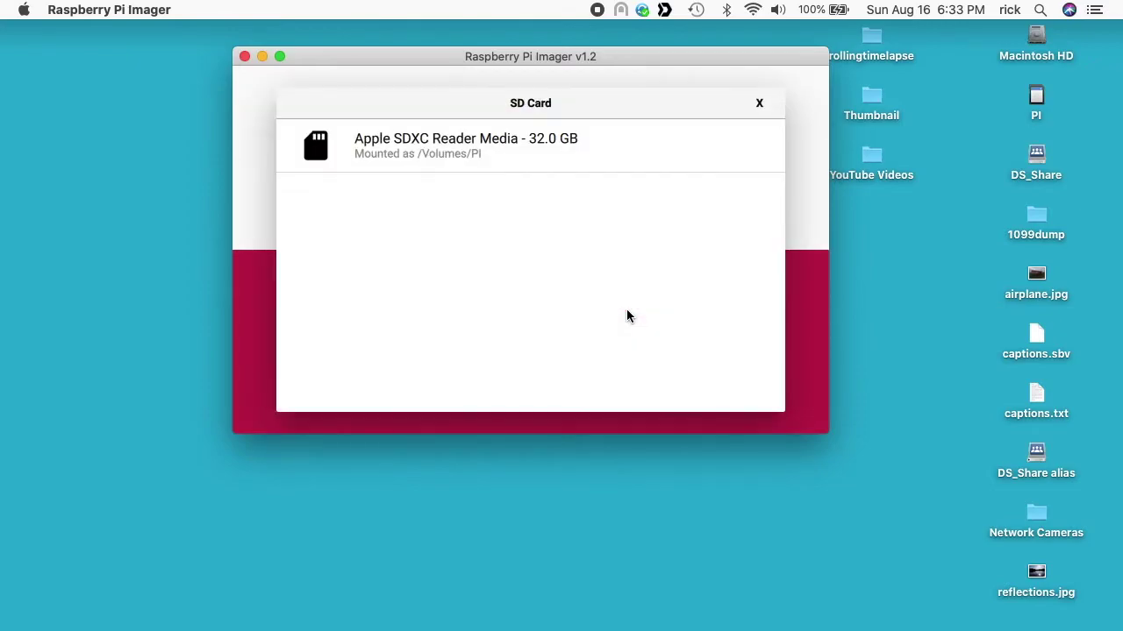
# Write Raspberry Pi OS Lite to the Apple SDXC Reader Media card after entering the password, then quit.
pyautogui.click(407, 147)
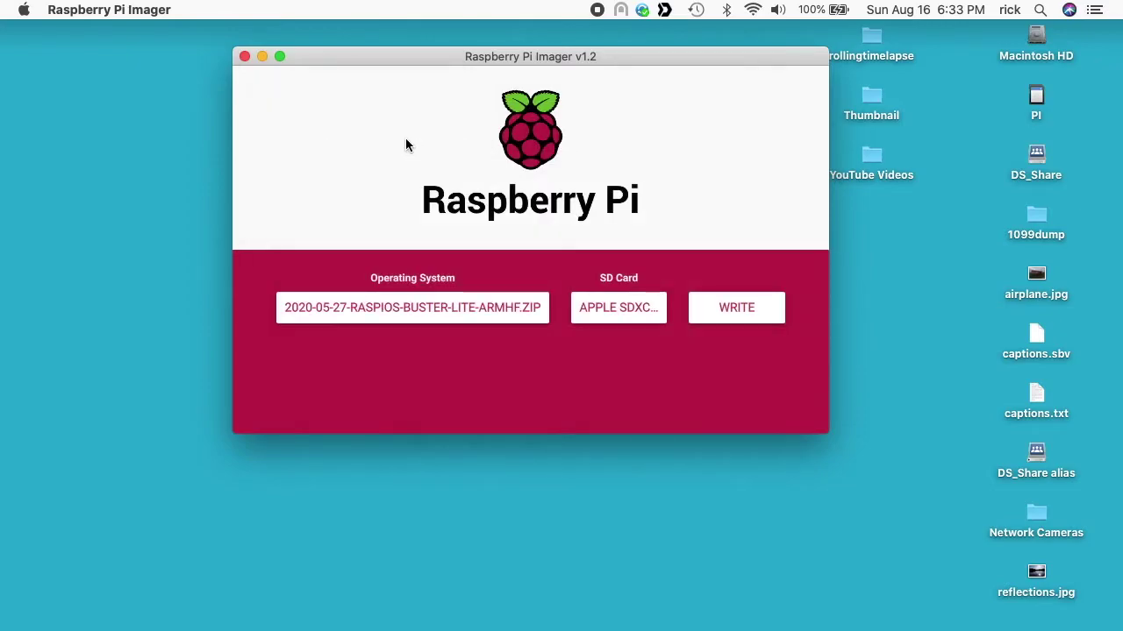
pyautogui.click(758, 308)
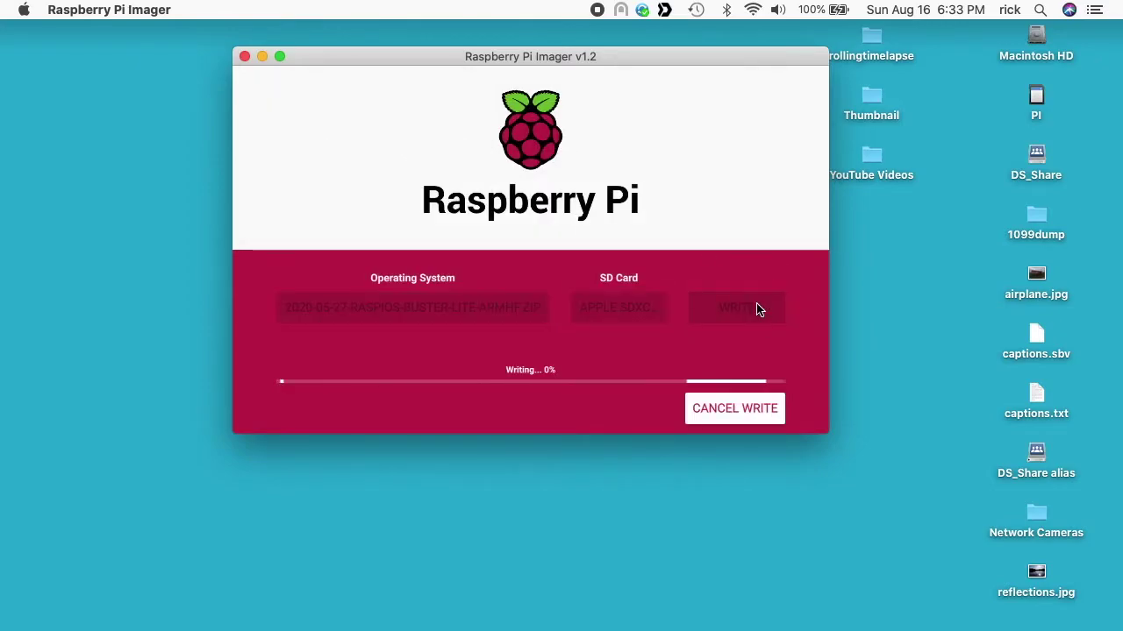
pyautogui.write('••••••••••')
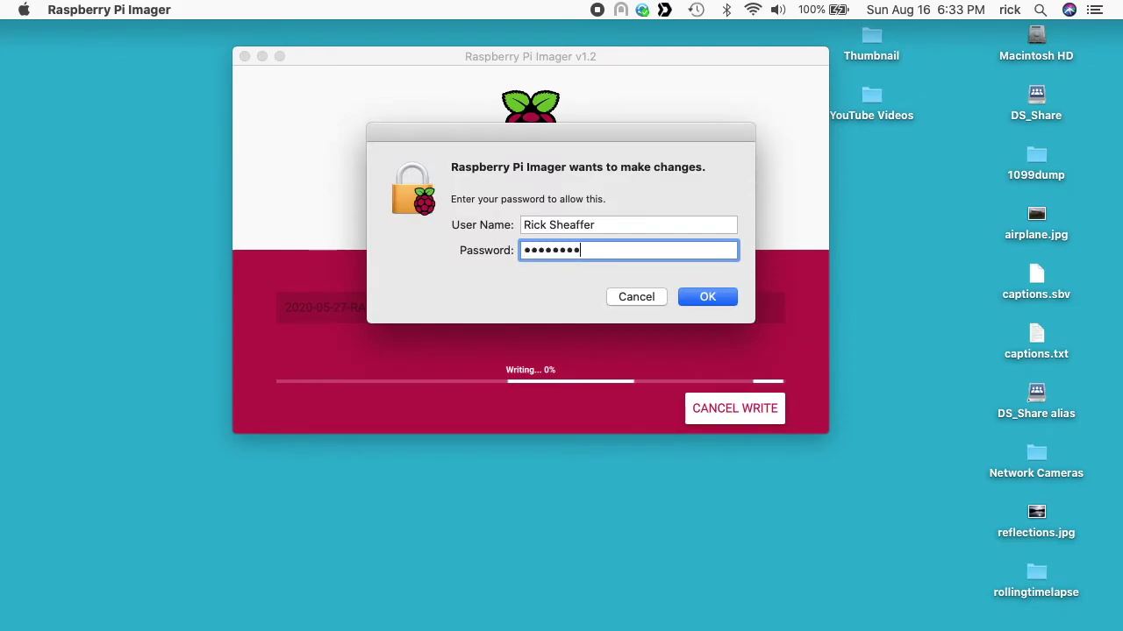
pyautogui.press('Return')
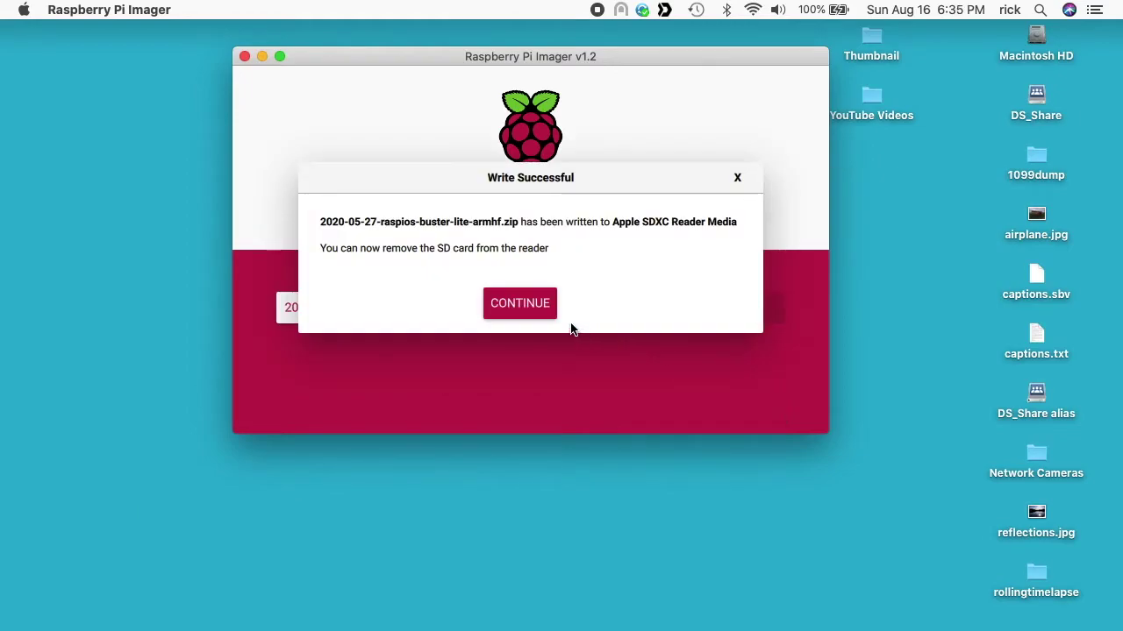
pyautogui.click(516, 302)
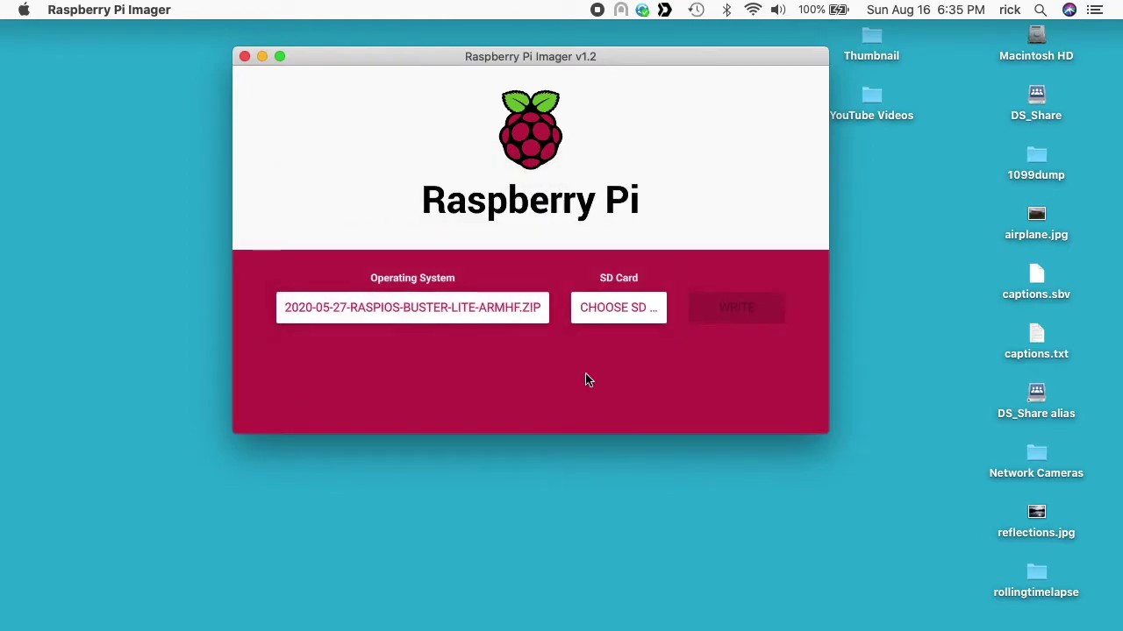
pyautogui.press('super+q')
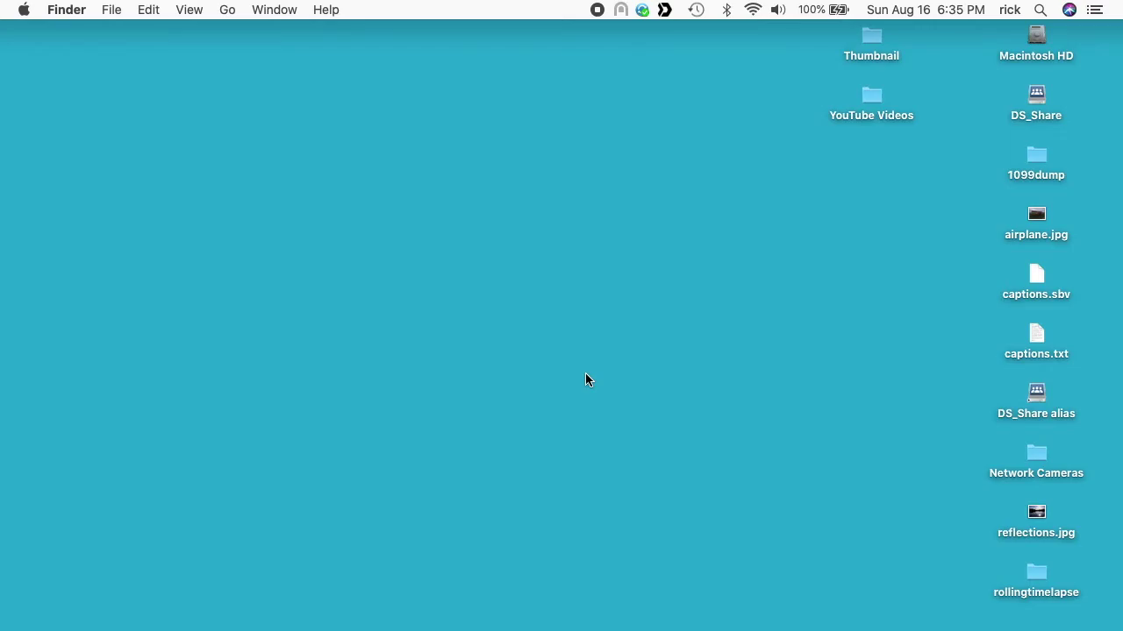